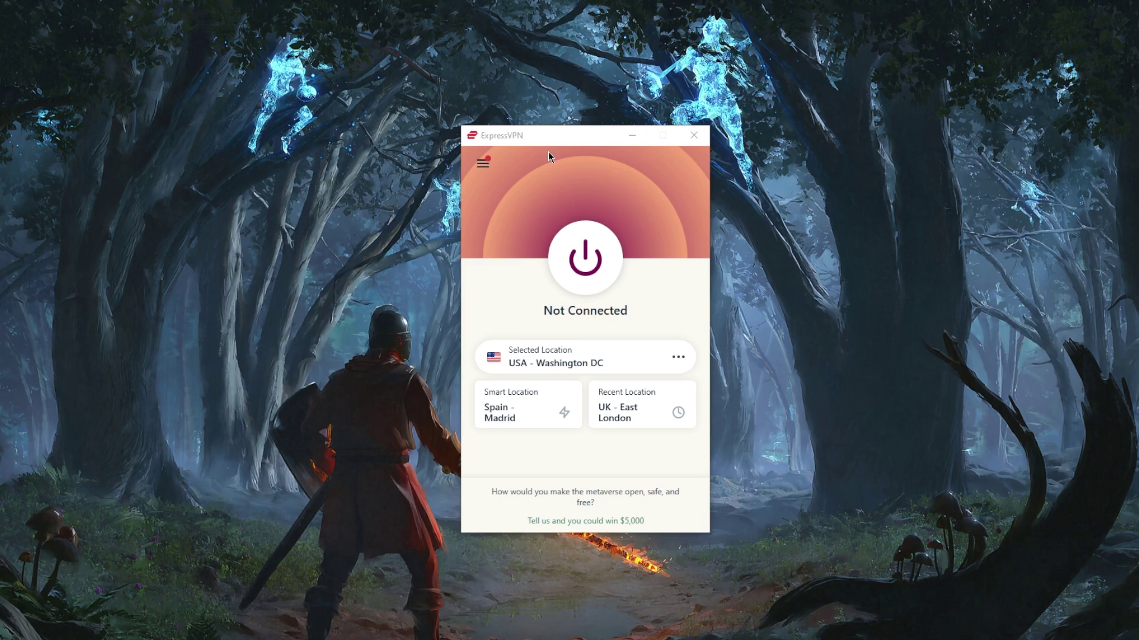
Open the program options from the main menu, then close them again.
click(482, 163)
click(535, 230)
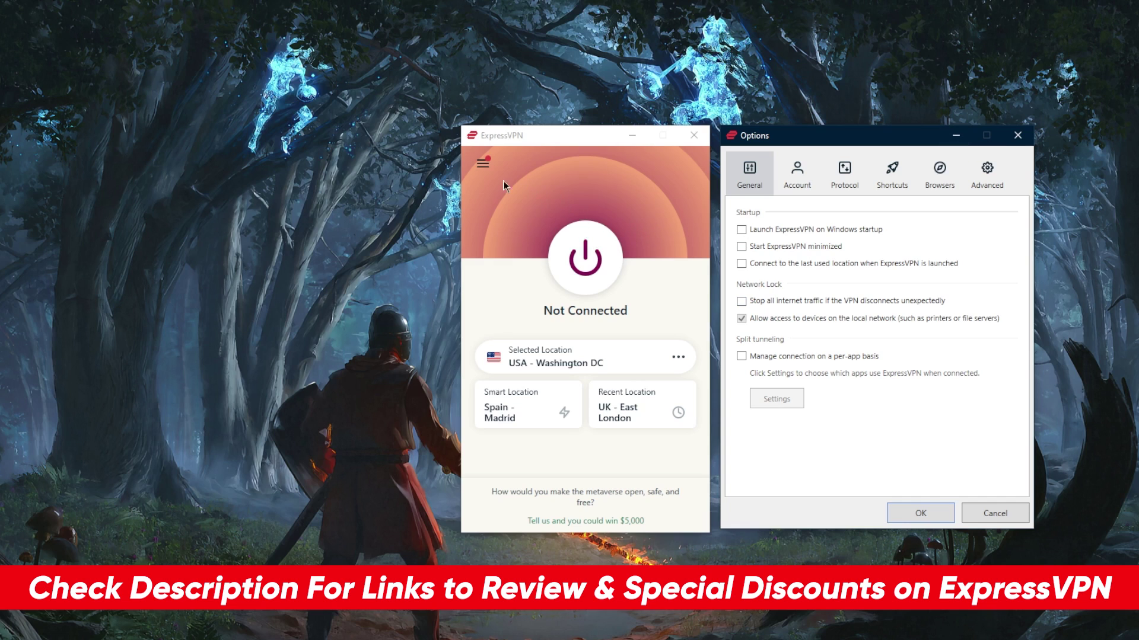
click(1017, 136)
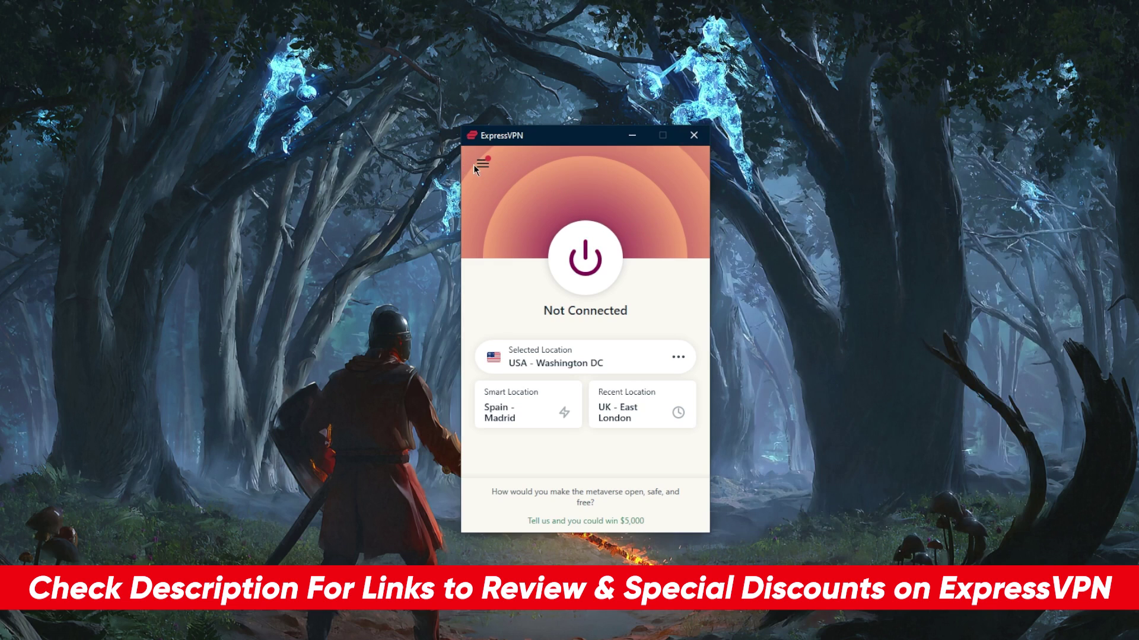
Pick Canada from All Locations > Americas in the VPN Locations list to connect.
click(479, 164)
click(532, 185)
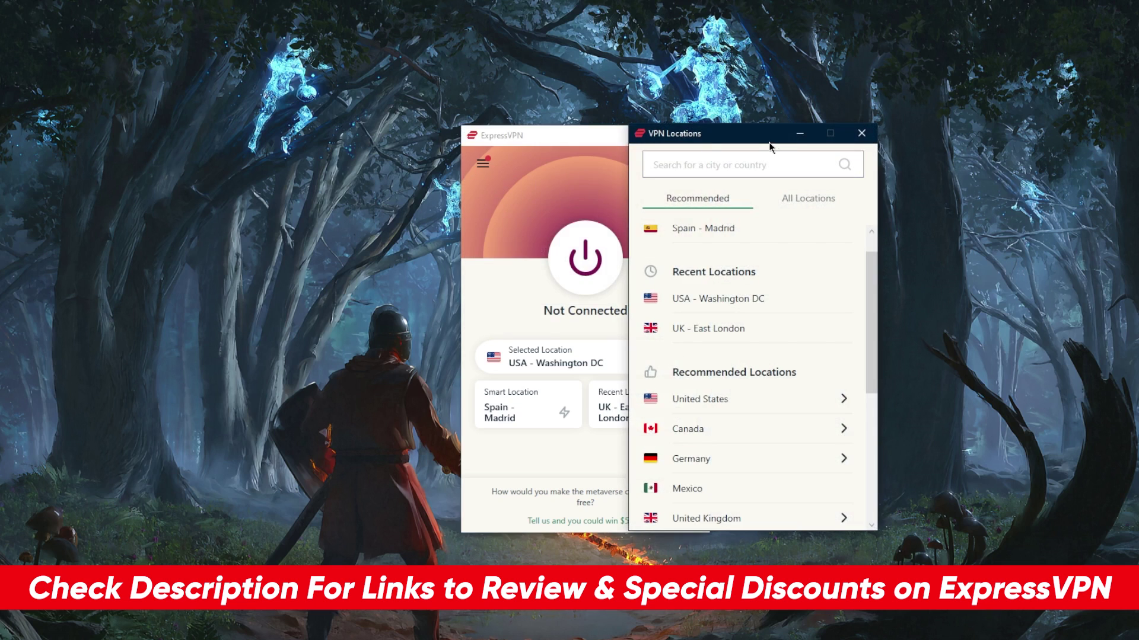
drag(723, 137, 805, 137)
scroll(800, 326, down, 3)
scroll(826, 305, up, 3)
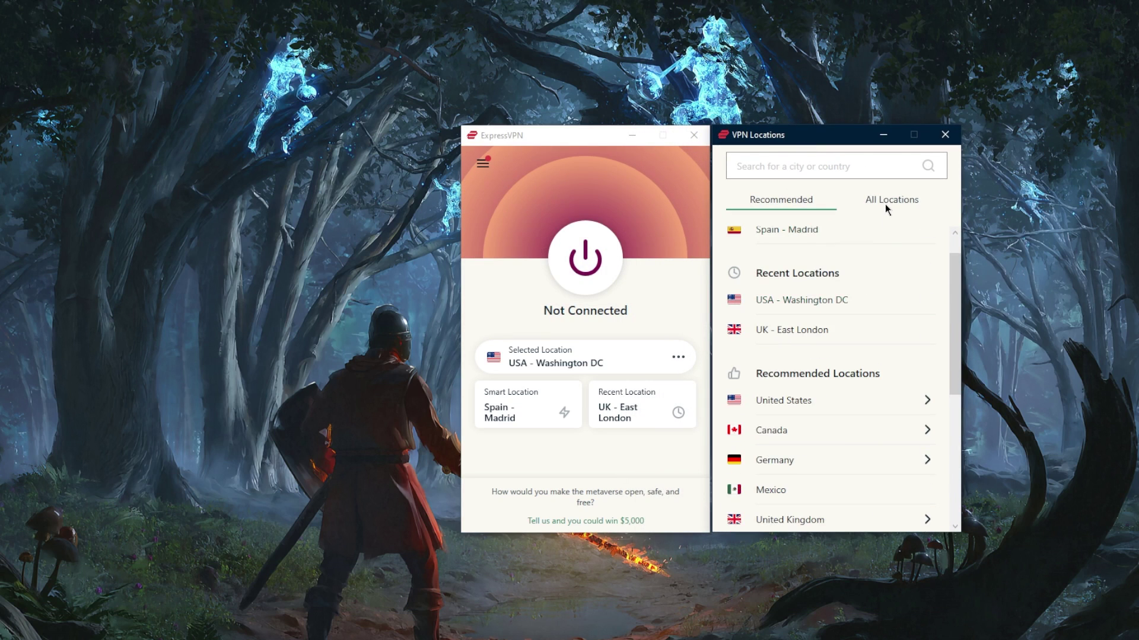
click(886, 207)
click(944, 265)
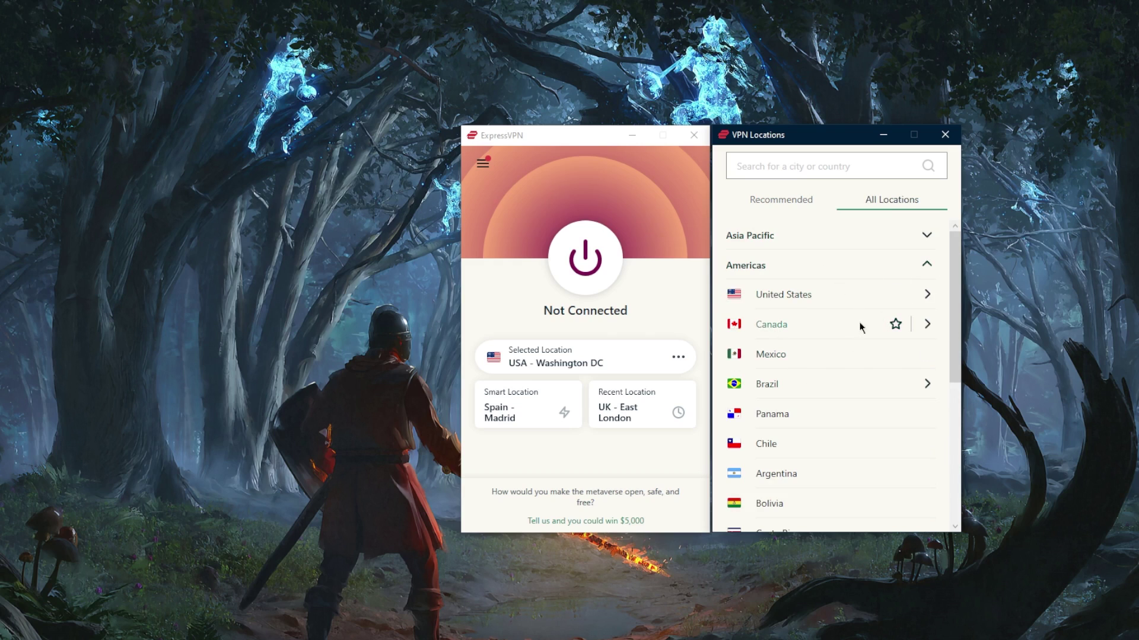
click(766, 325)
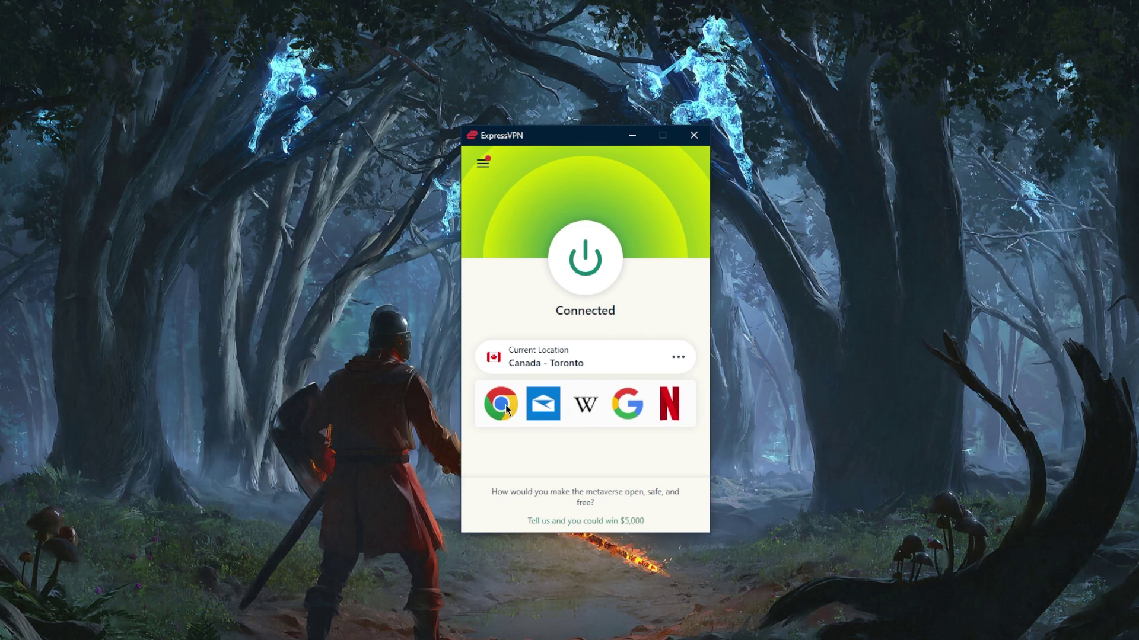
Disconnect the VPN from Canada - Toronto and view the Shortcuts options.
click(591, 264)
click(483, 165)
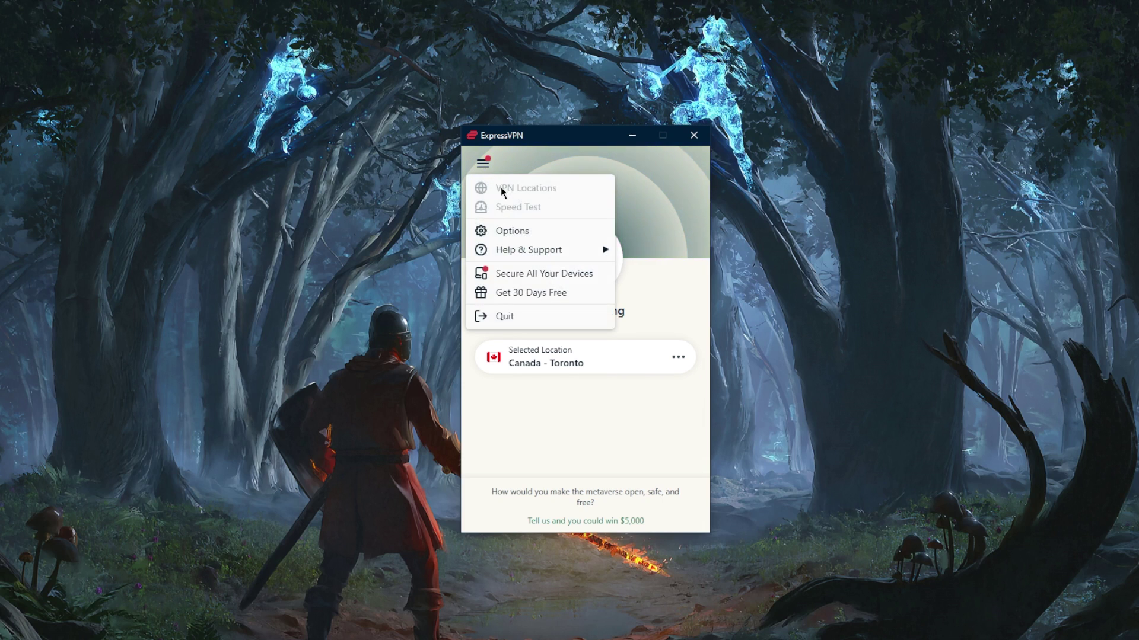
click(514, 232)
click(890, 175)
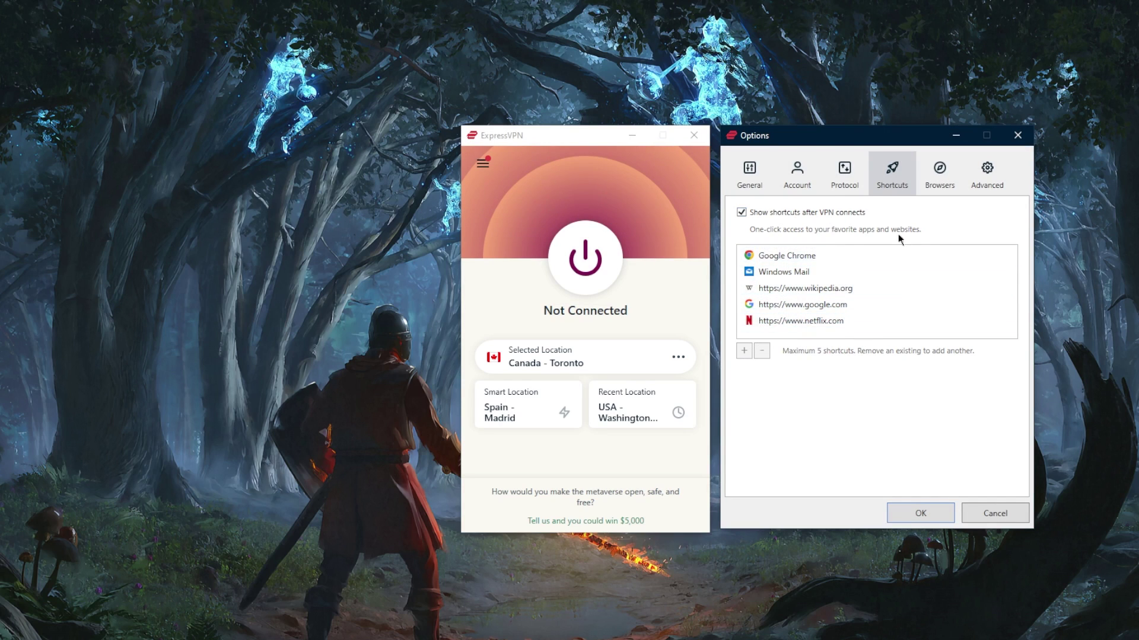
Browse the Advanced and Browsers settings, then show the Lightway - UDP protocol.
click(985, 179)
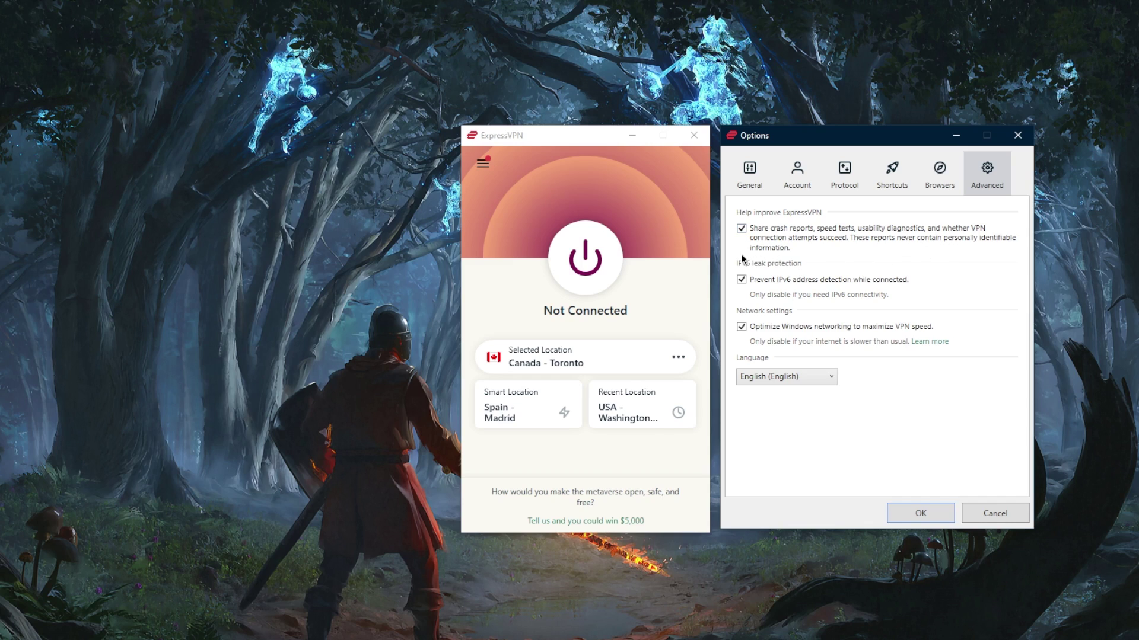
click(943, 177)
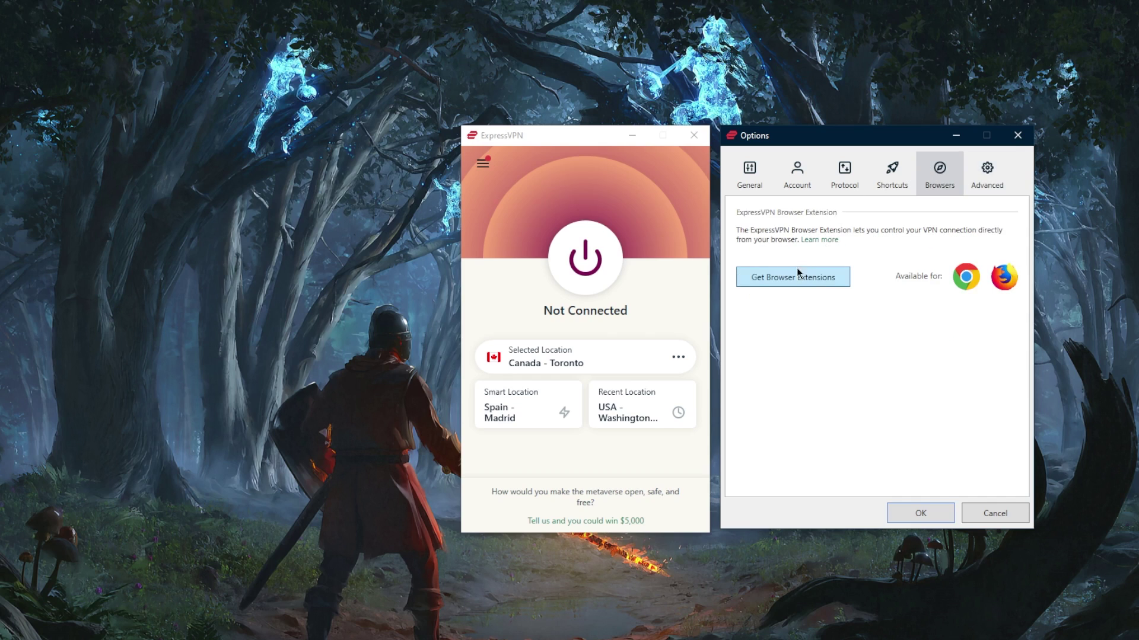
click(844, 173)
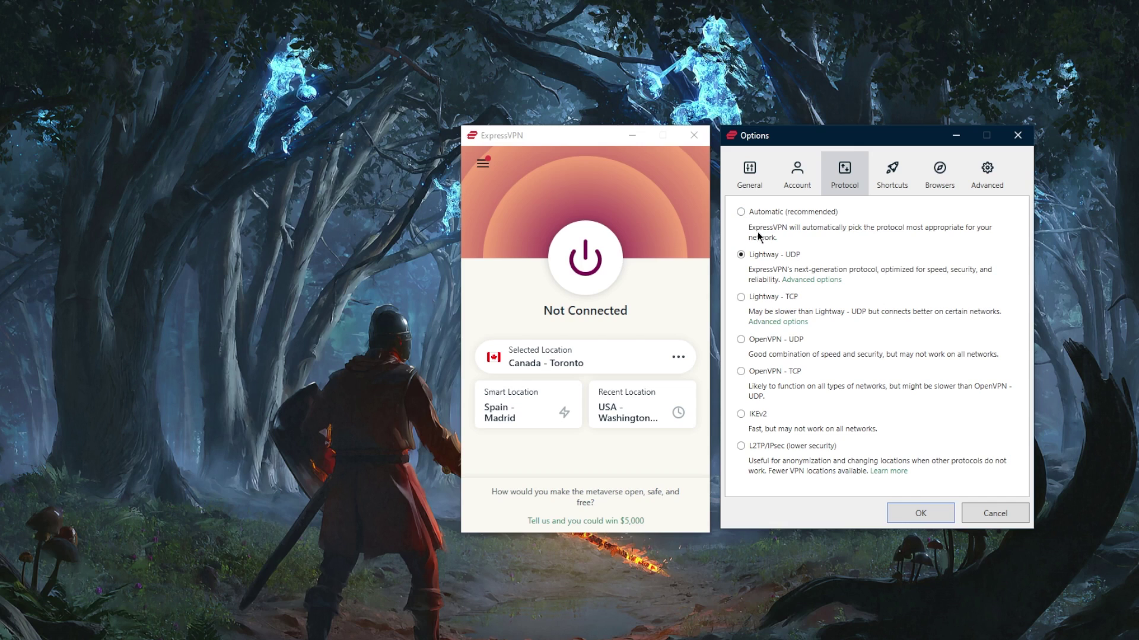
Return Options to the General tab, showing local network device access allowed.
click(749, 183)
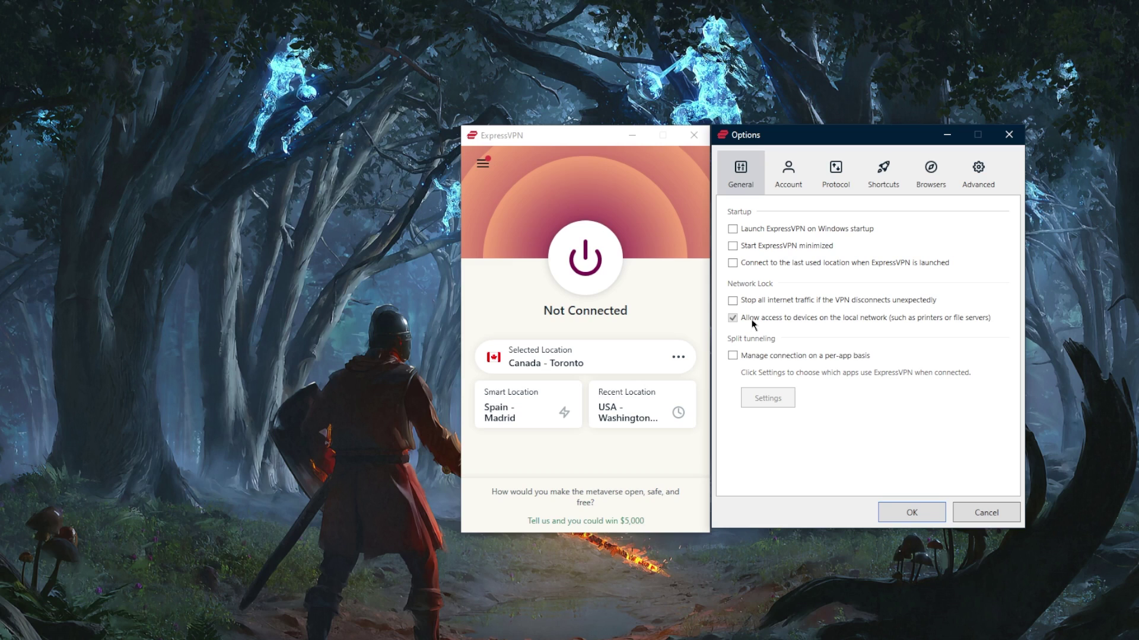
Review split tunneling with qBittorrent excluded, then uncheck per-app management and close Options.
click(733, 355)
click(764, 398)
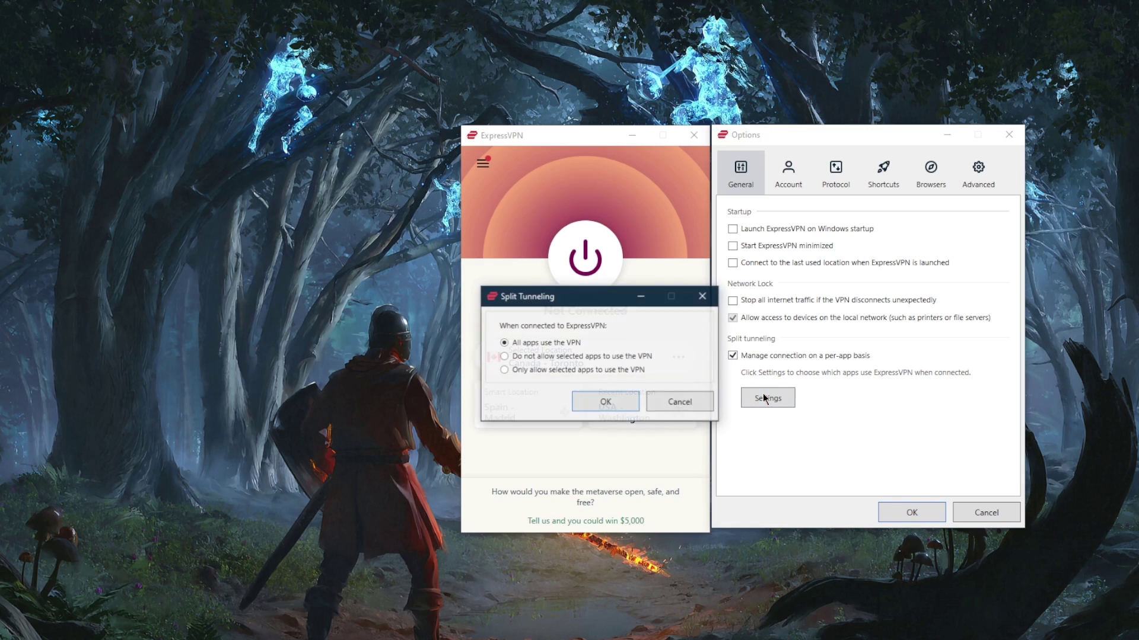
click(504, 369)
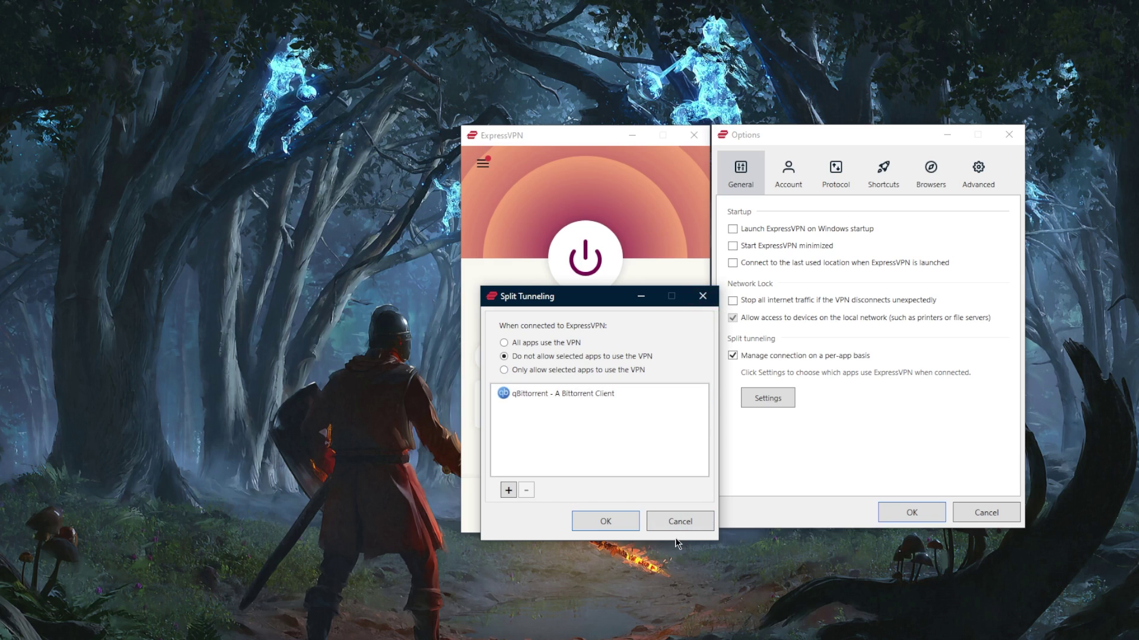
click(703, 296)
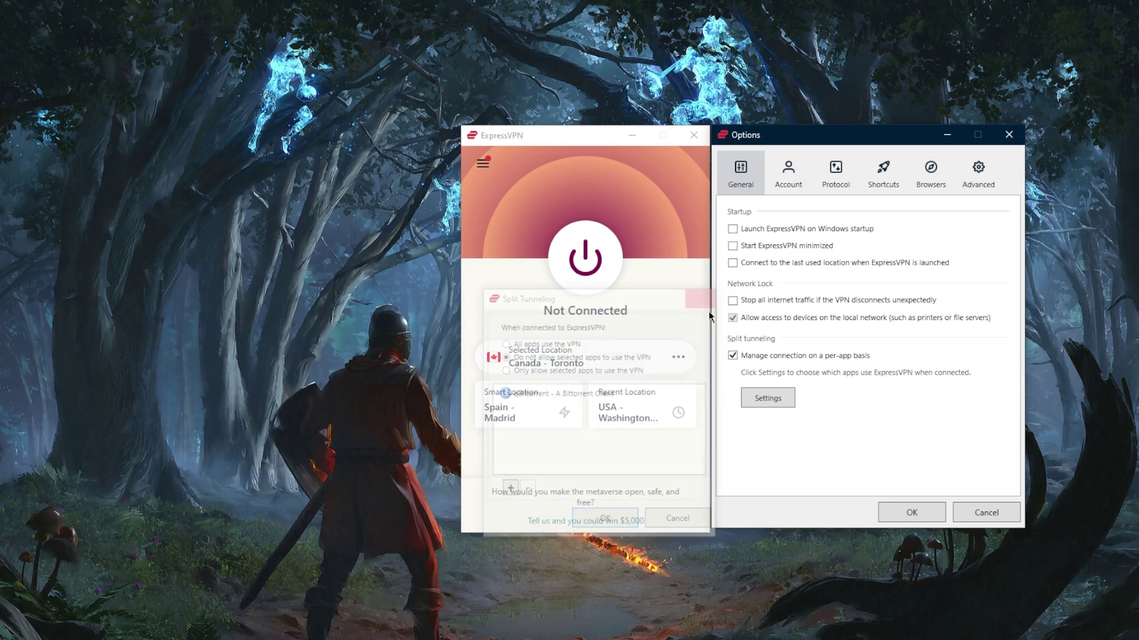
click(734, 355)
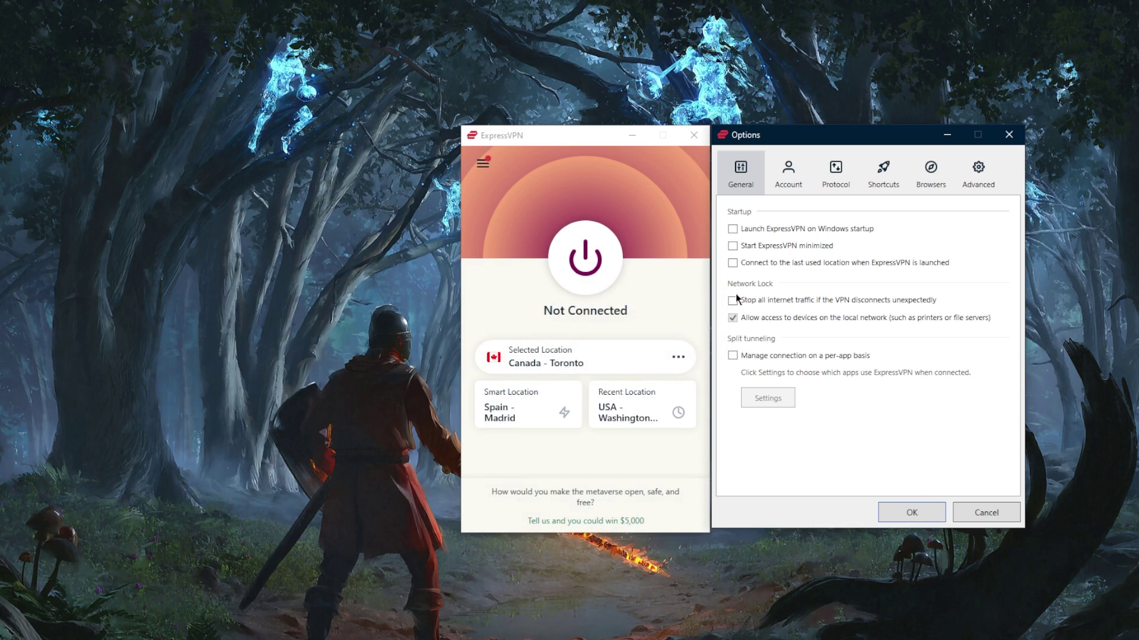
click(1010, 135)
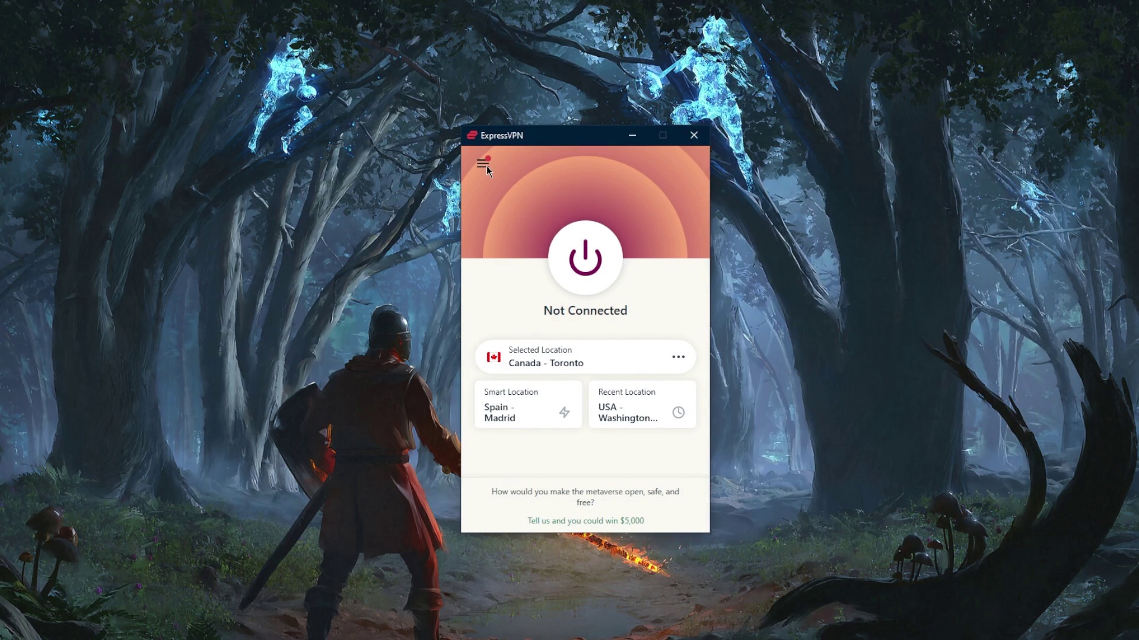
click(484, 164)
click(528, 209)
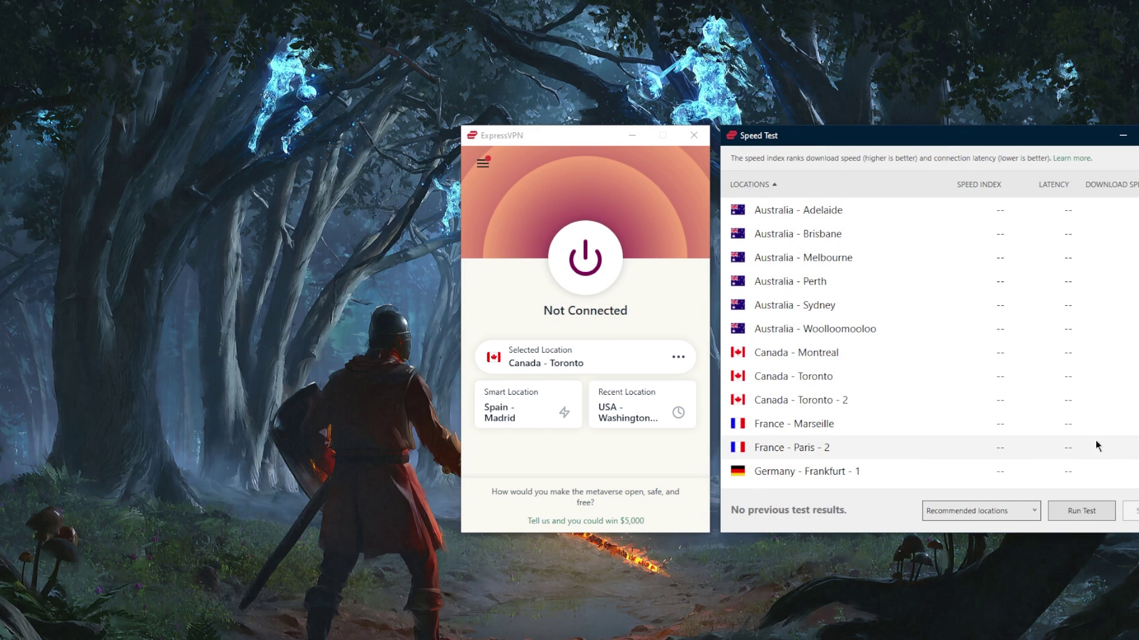
drag(947, 141, 585, 137)
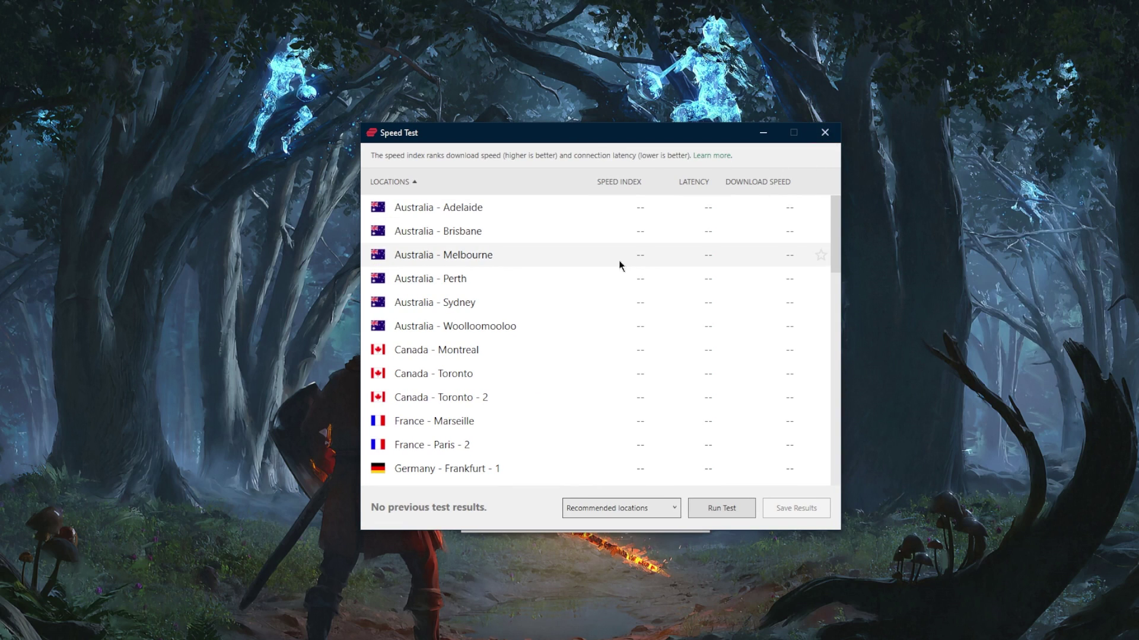
click(824, 132)
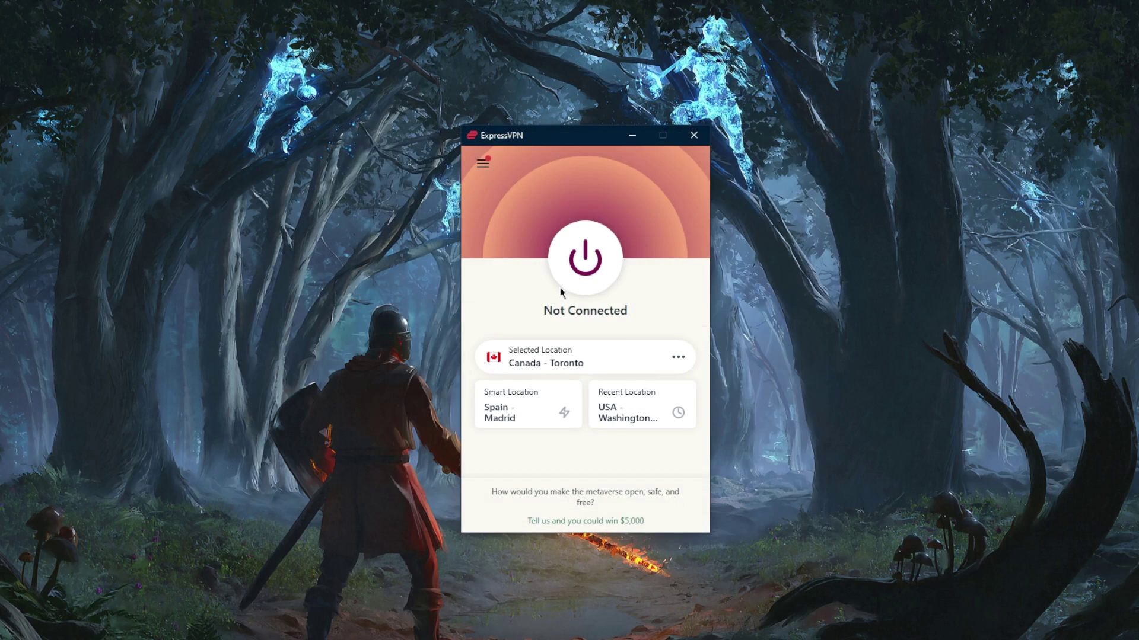
Choose USA - Washington DC from the United States locations and connect to it.
click(482, 163)
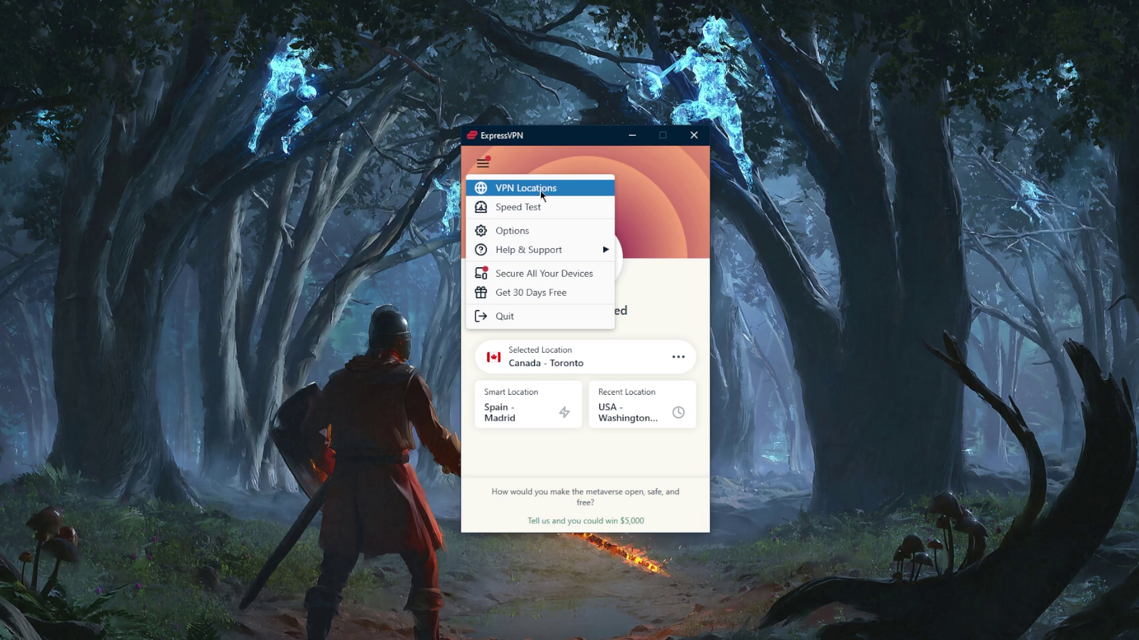
click(542, 188)
click(864, 261)
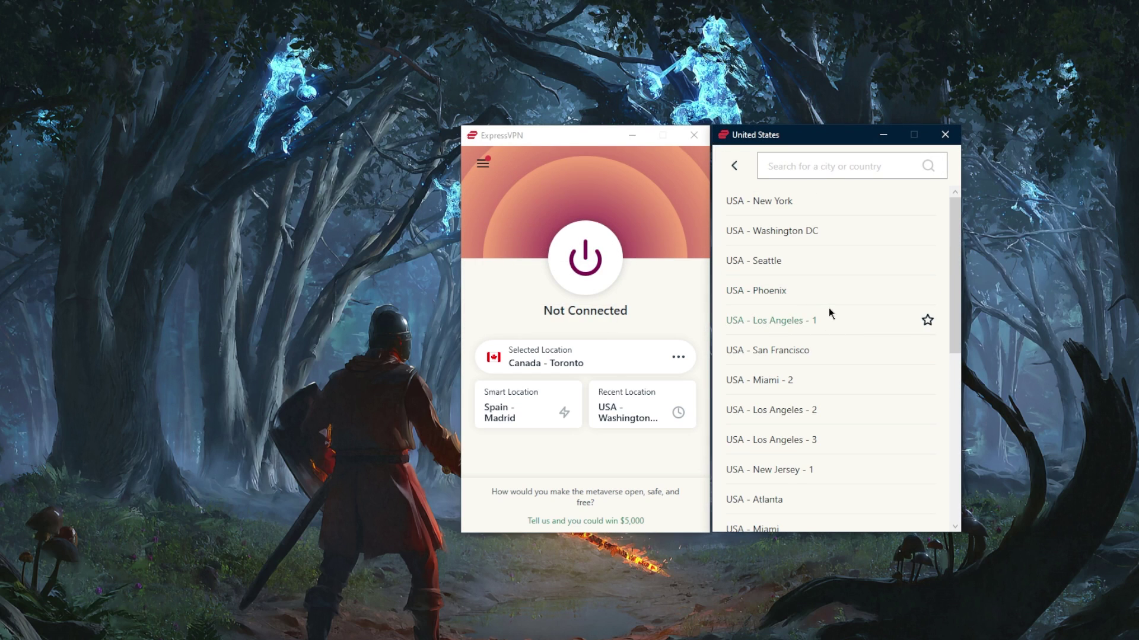
click(791, 233)
click(596, 260)
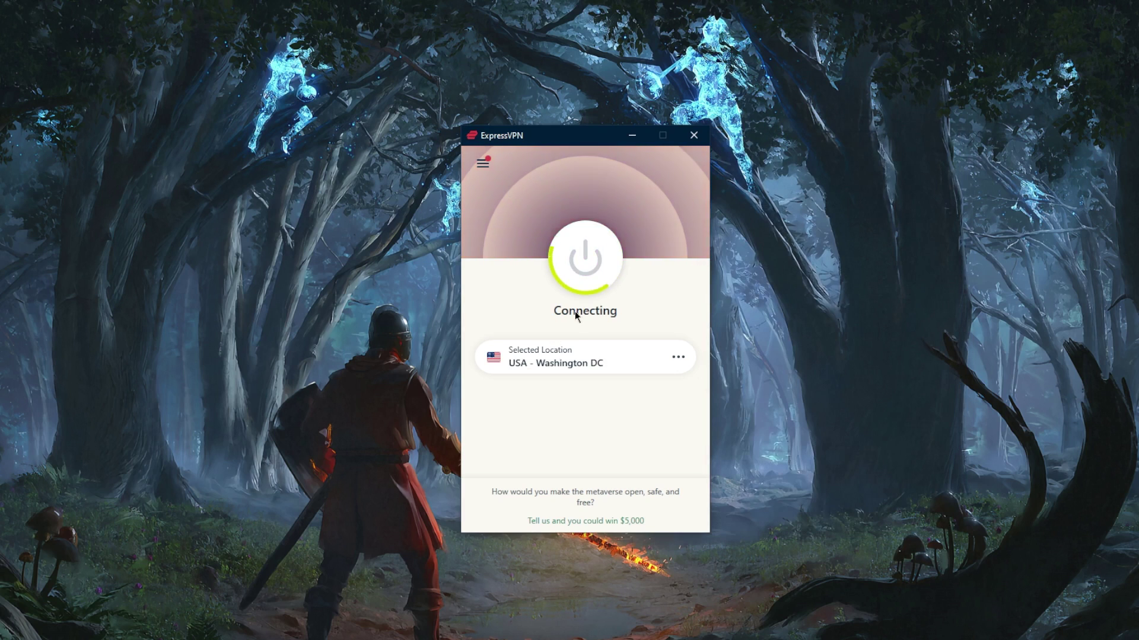